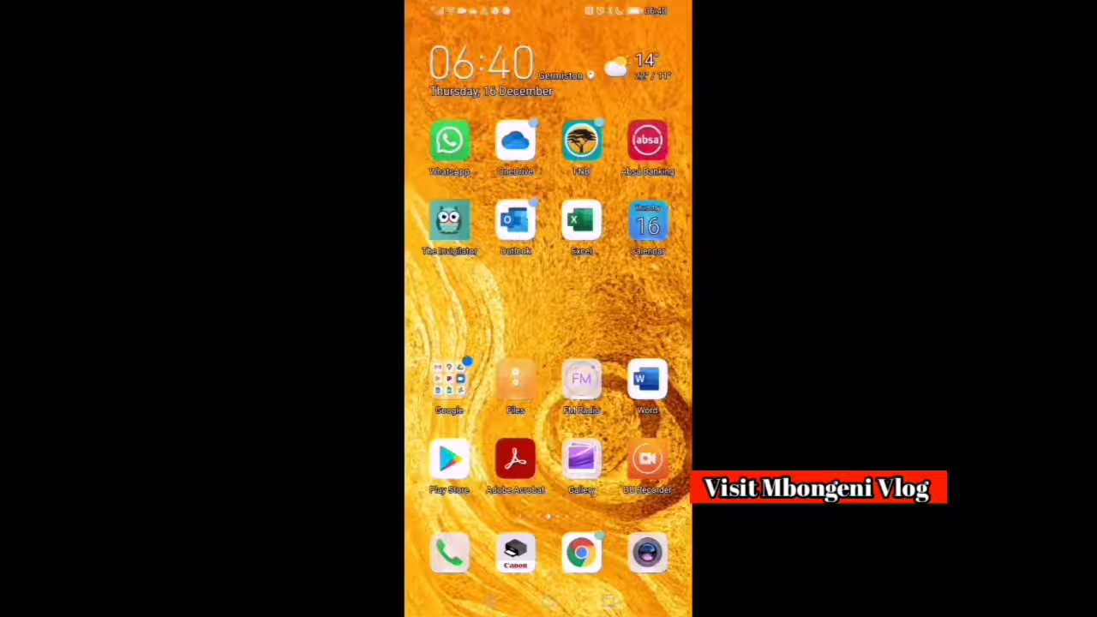
- Open Chrome and load the ilovepdf.com homepage from the 'i lo' address suggestion
{"action": "left_click", "coordinate": [597, 272]}
{"action": "left_click", "coordinate": [581, 553]}
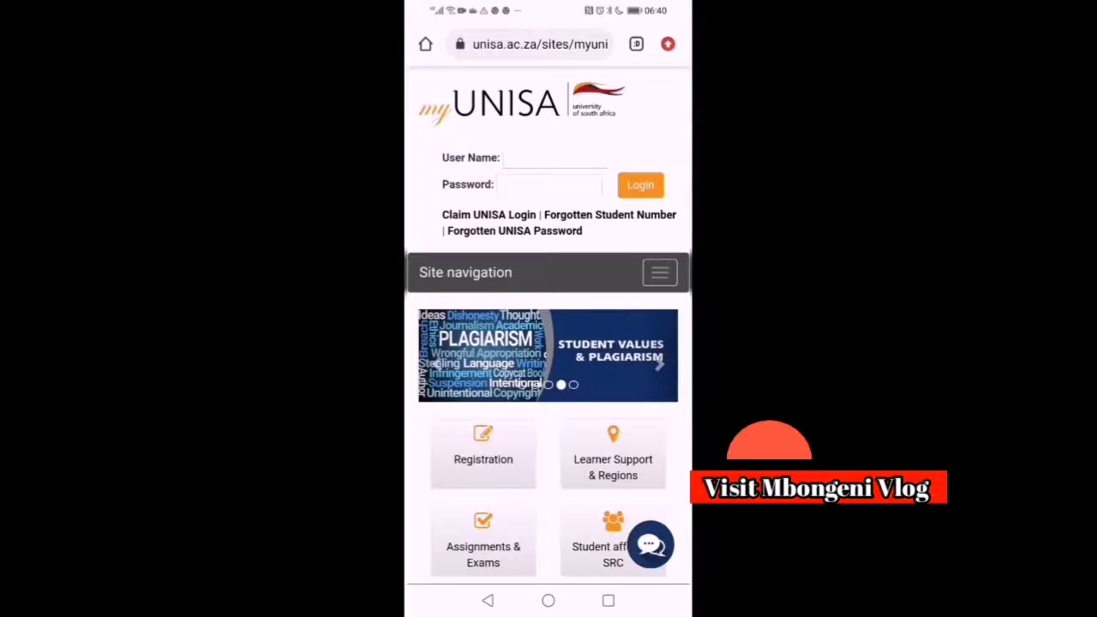
{"action": "left_click", "coordinate": [540, 43]}
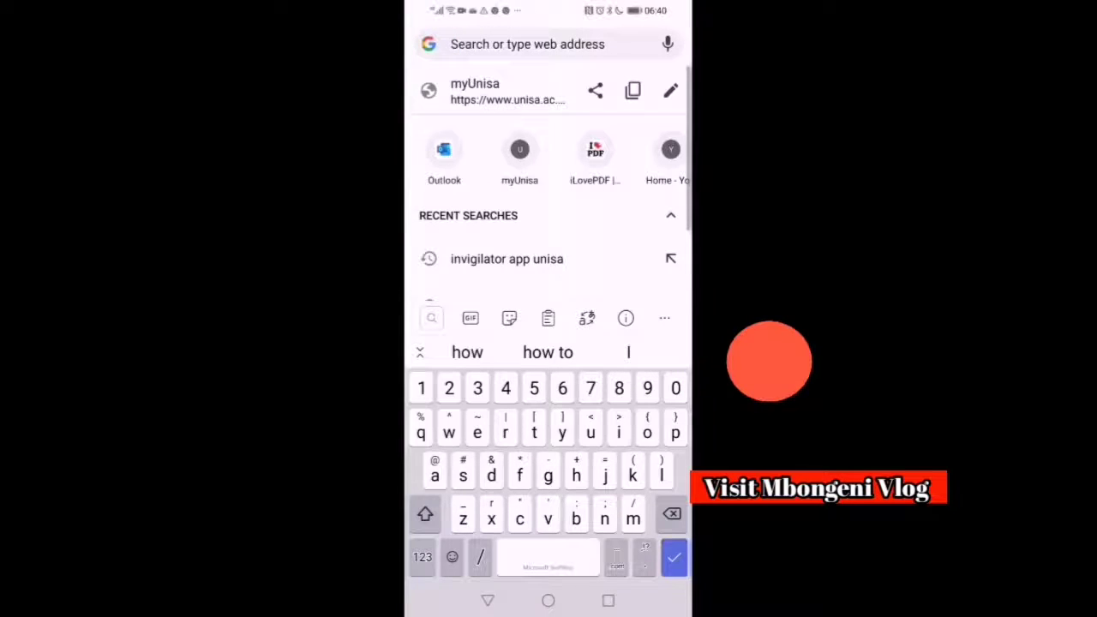
{"action": "type", "text": "i"}
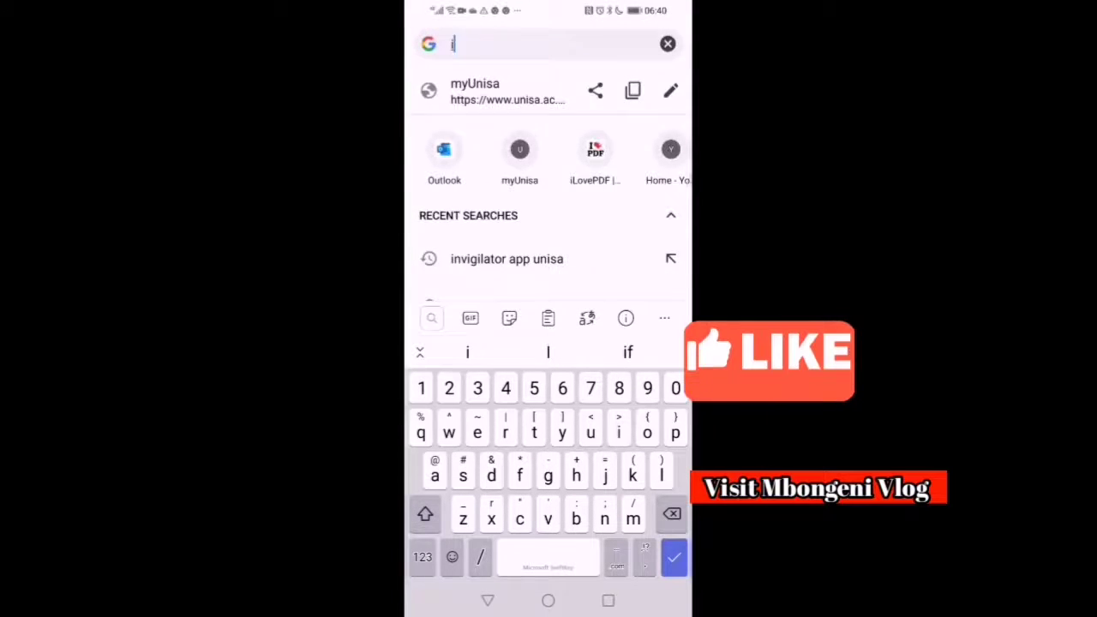
{"action": "type", "text": " lo"}
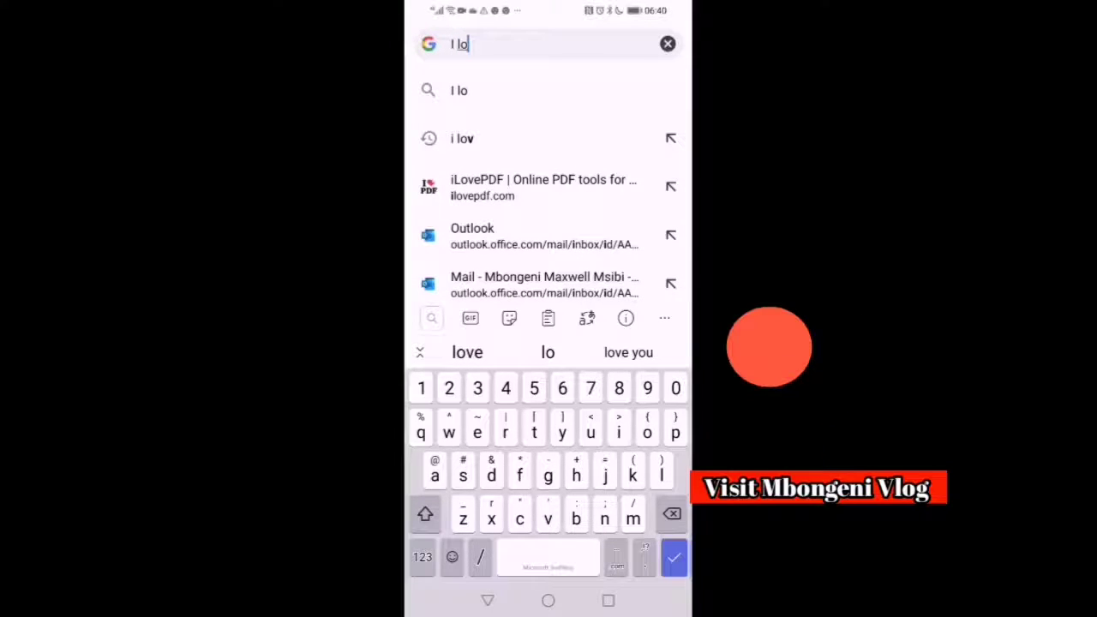
{"action": "left_click", "coordinate": [543, 187]}
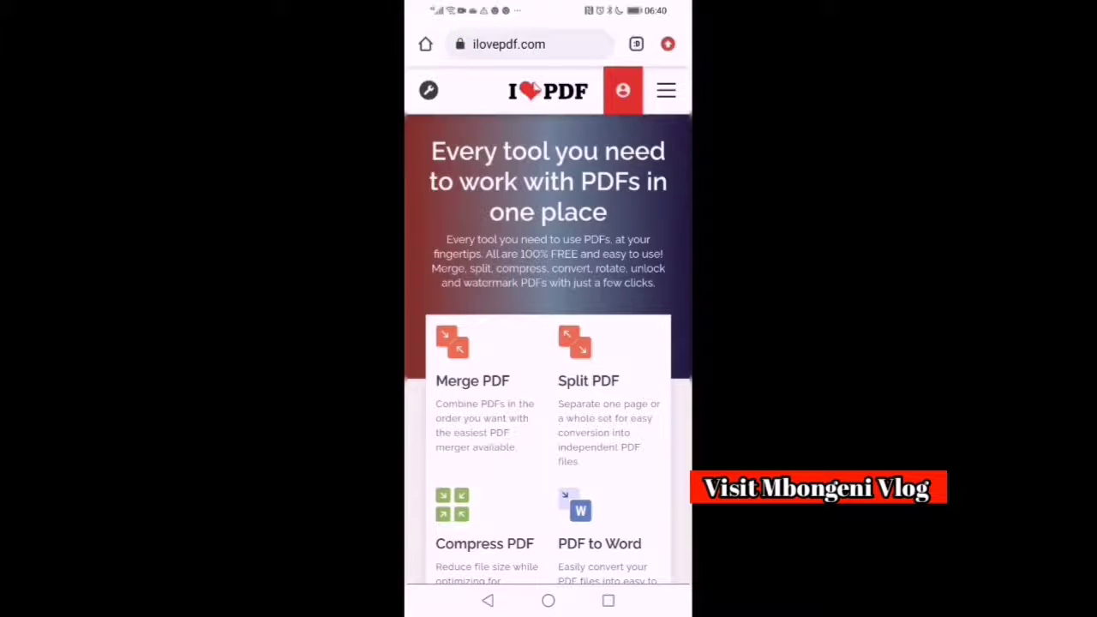
- Scroll down the iLovePDF tool grid and open the Unlock PDF tool
{"action": "scroll", "coordinate": [548, 343], "scroll_direction": "down", "scroll_amount": 2}
{"action": "scroll", "coordinate": [549, 343], "scroll_direction": "down", "scroll_amount": 3}
{"action": "scroll", "coordinate": [548, 343], "scroll_direction": "up", "scroll_amount": 3}
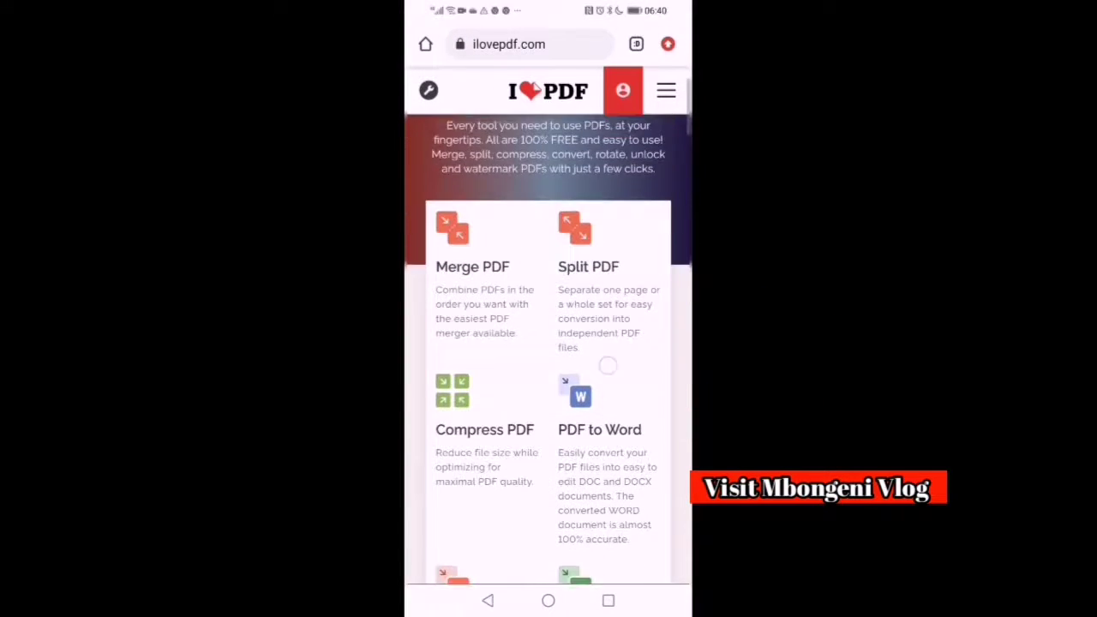
{"action": "scroll", "coordinate": [549, 343], "scroll_direction": "down", "scroll_amount": 1}
{"action": "scroll", "coordinate": [549, 343], "scroll_direction": "down", "scroll_amount": 2}
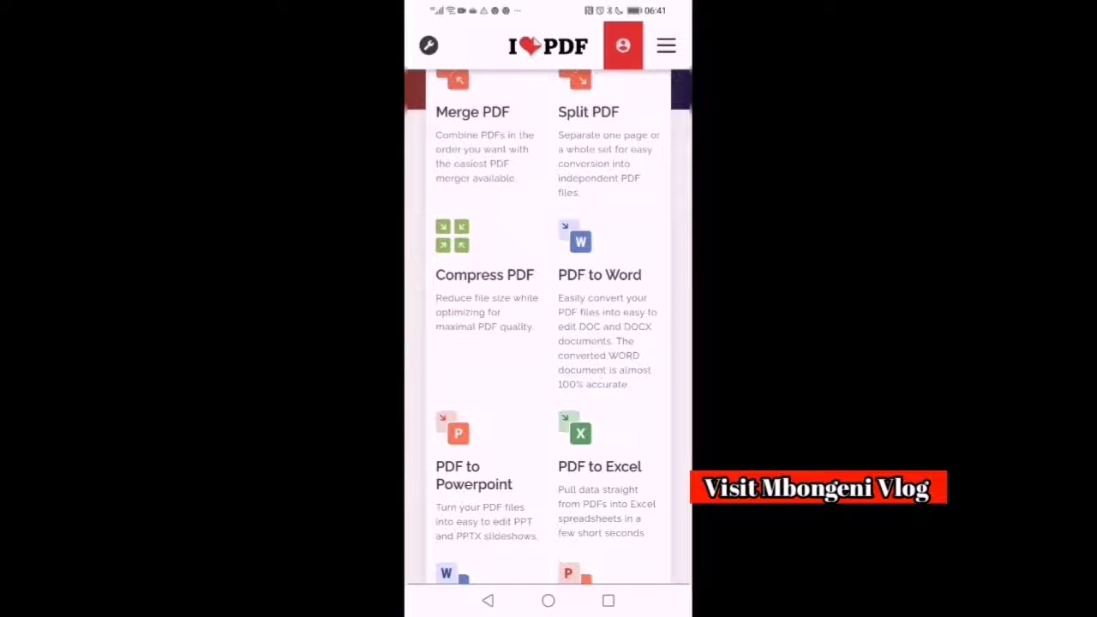
{"action": "scroll", "coordinate": [549, 343], "scroll_direction": "down", "scroll_amount": 5}
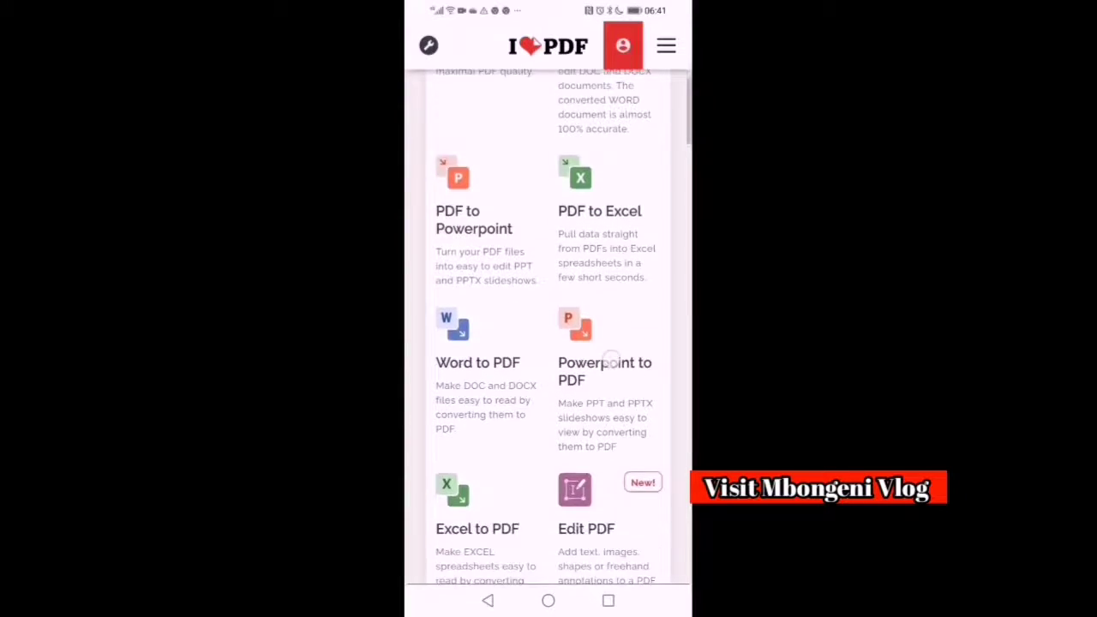
{"action": "scroll", "coordinate": [548, 343], "scroll_direction": "down", "scroll_amount": 5}
{"action": "scroll", "coordinate": [548, 343], "scroll_direction": "down", "scroll_amount": 3}
{"action": "scroll", "coordinate": [548, 342], "scroll_direction": "down", "scroll_amount": 2}
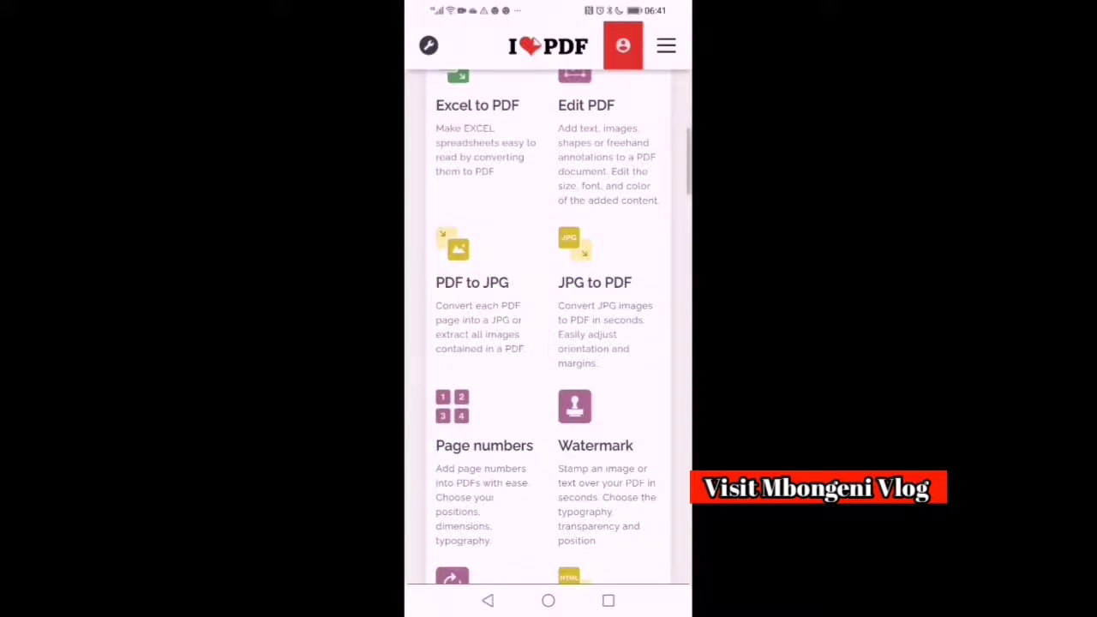
{"action": "scroll", "coordinate": [548, 342], "scroll_direction": "down", "scroll_amount": 3}
{"action": "scroll", "coordinate": [549, 343], "scroll_direction": "down", "scroll_amount": 1}
{"action": "scroll", "coordinate": [548, 343], "scroll_direction": "down", "scroll_amount": 2}
{"action": "scroll", "coordinate": [548, 342], "scroll_direction": "down", "scroll_amount": 1}
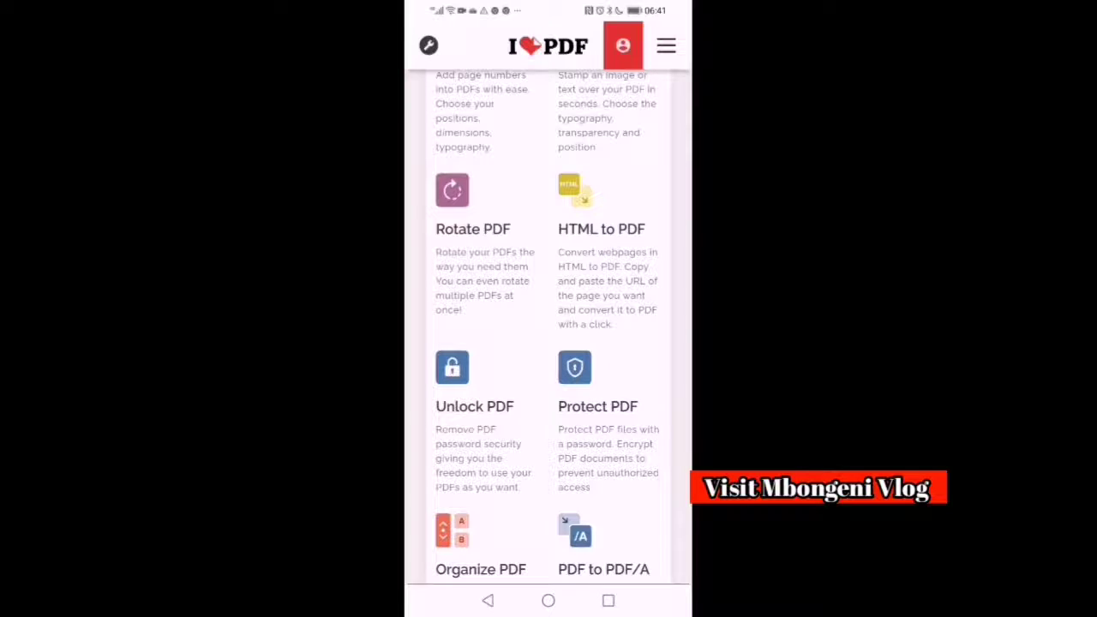
{"action": "left_click", "coordinate": [475, 403]}
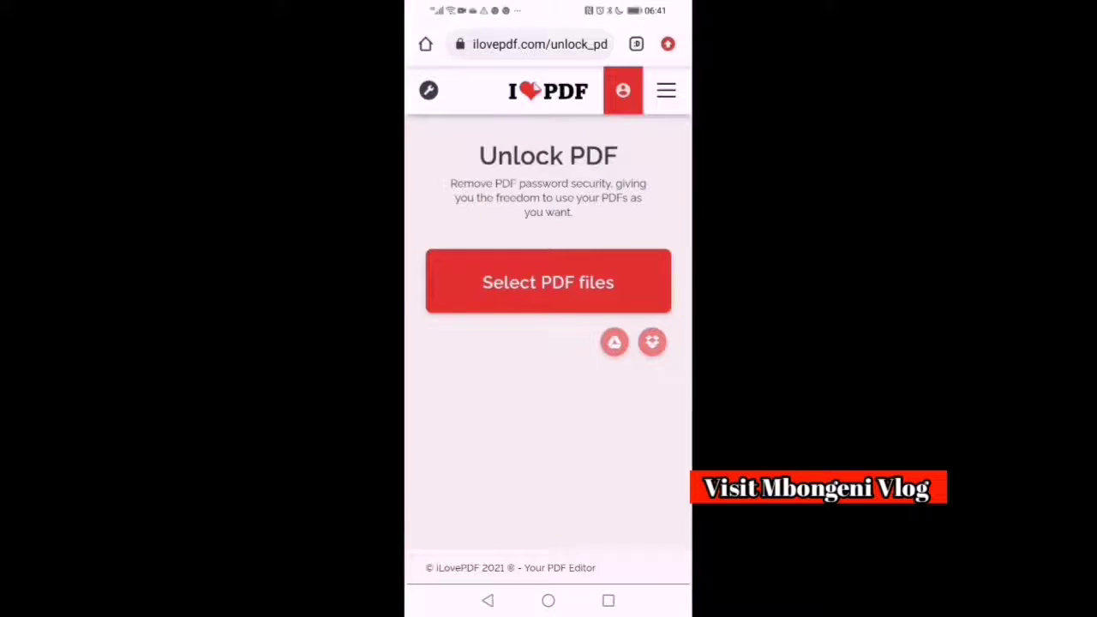
- Upload the locked exam results PDF from the Downloads folder via the Android file picker
{"action": "left_click", "coordinate": [547, 282]}
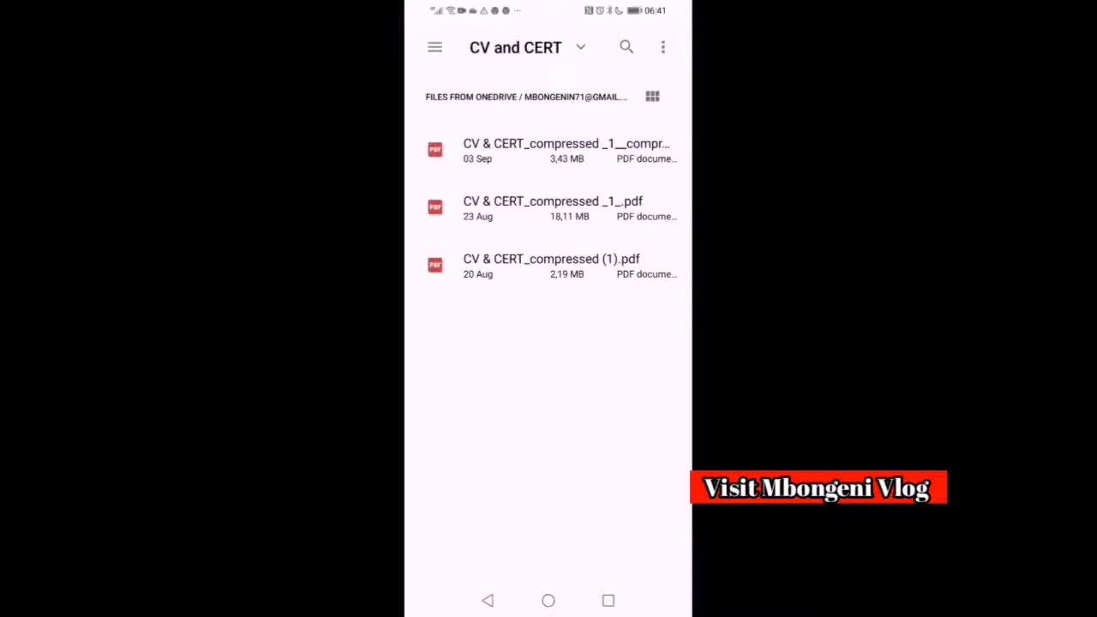
{"action": "left_click", "coordinate": [434, 48]}
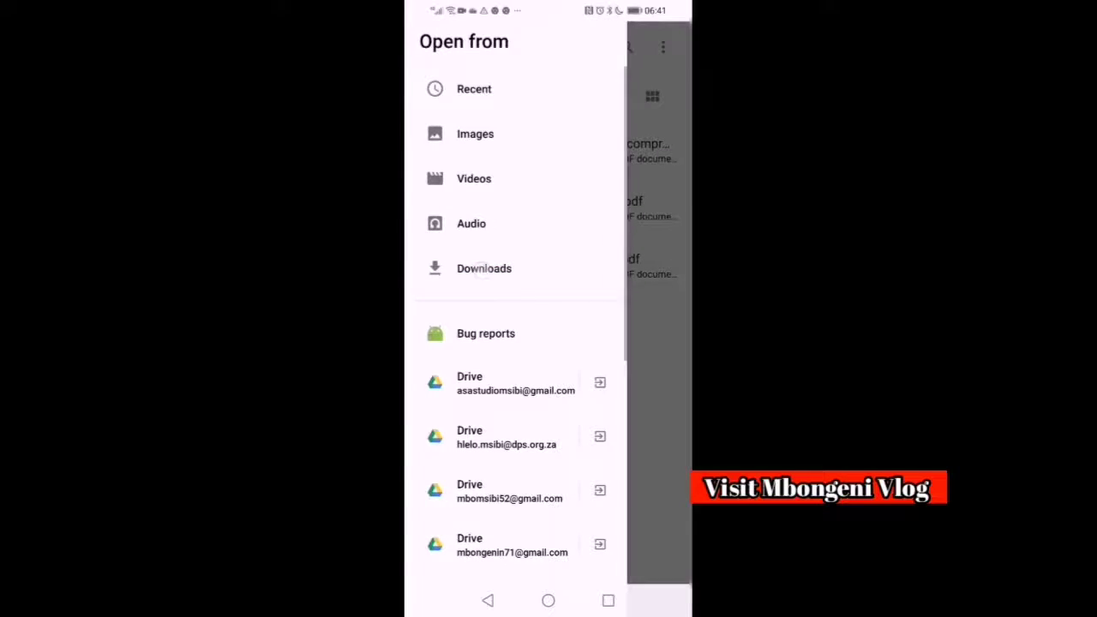
{"action": "left_click", "coordinate": [484, 268]}
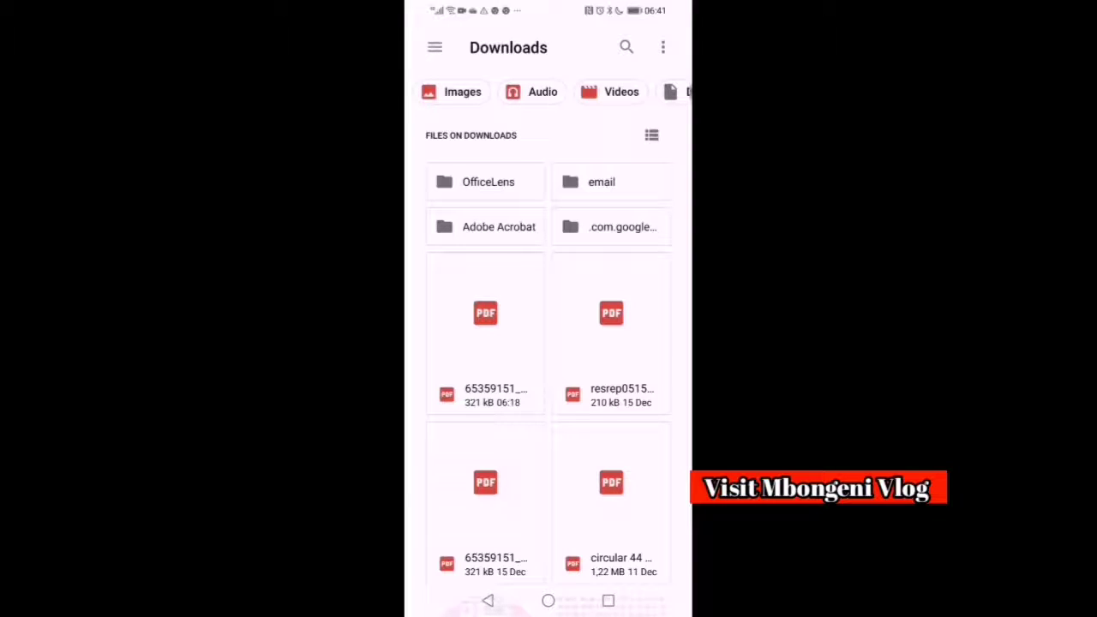
{"action": "scroll", "coordinate": [549, 342], "scroll_direction": "down", "scroll_amount": 3}
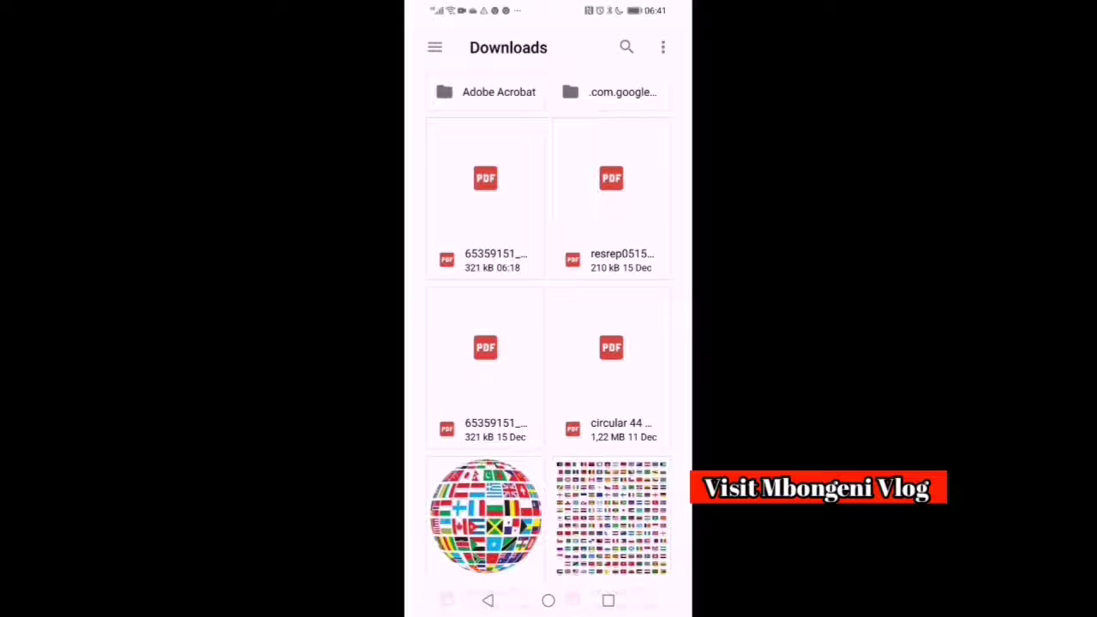
{"action": "scroll", "coordinate": [548, 343], "scroll_direction": "up", "scroll_amount": 2}
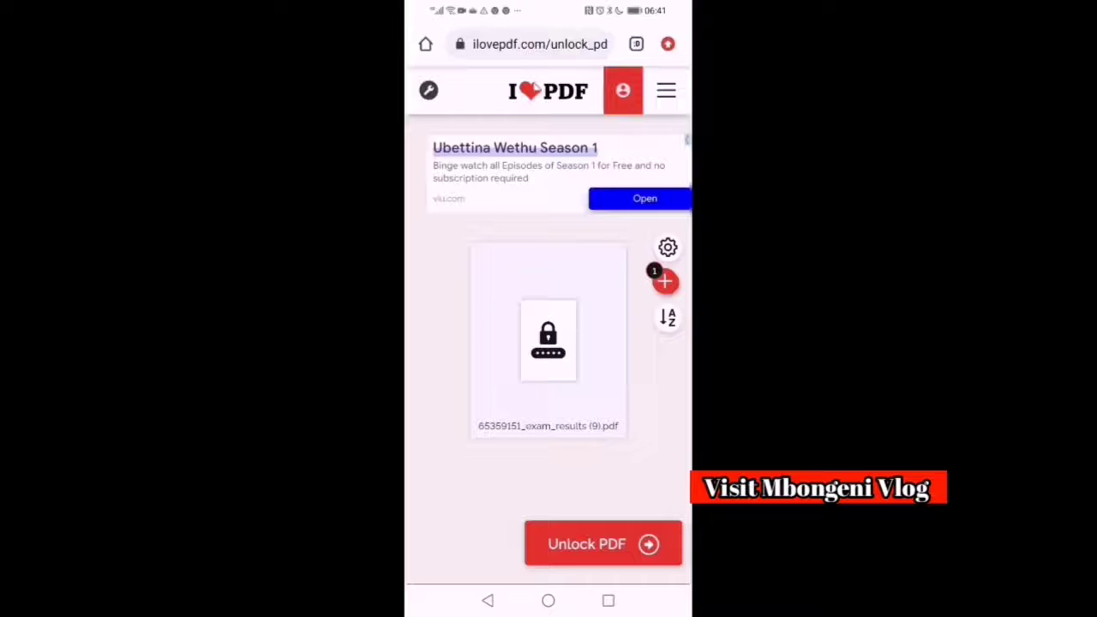
- Unlock the exam results PDF with the pasted document password and download the unlocked copy
{"action": "left_click", "coordinate": [602, 543]}
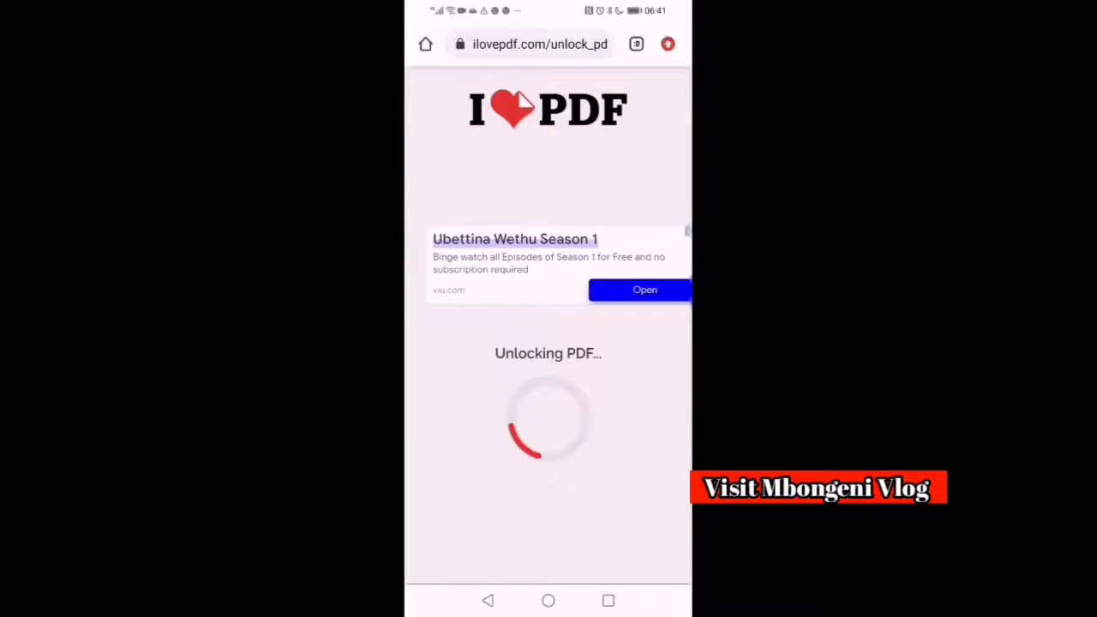
{"action": "left_click", "coordinate": [531, 421]}
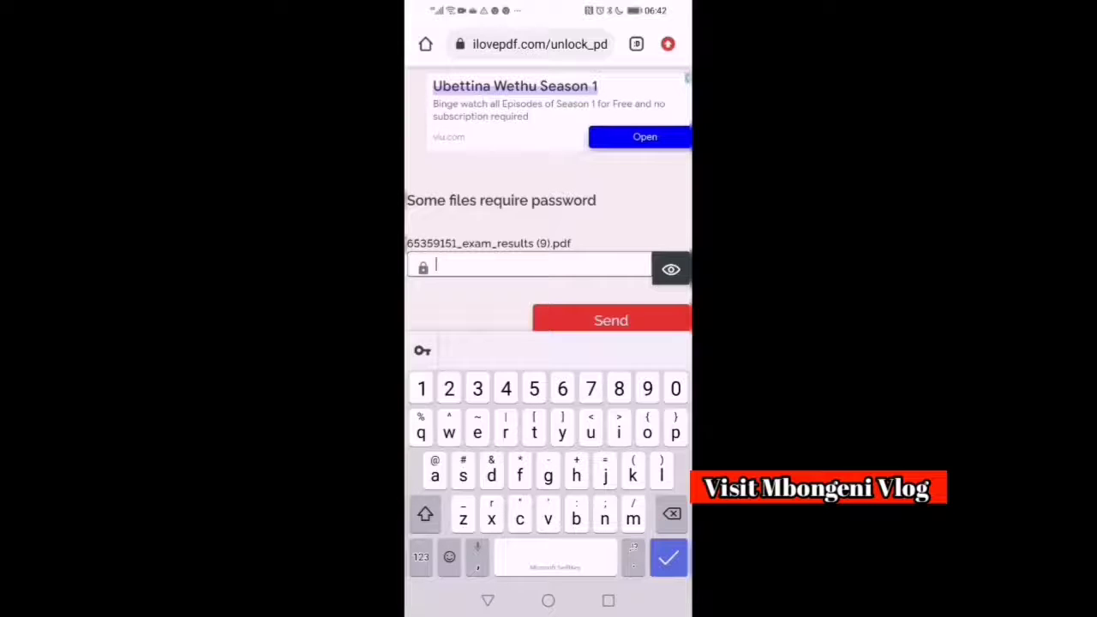
{"action": "type", "text": "7"}
{"action": "key", "text": "ctrl+v"}
{"action": "key", "text": "Escape"}
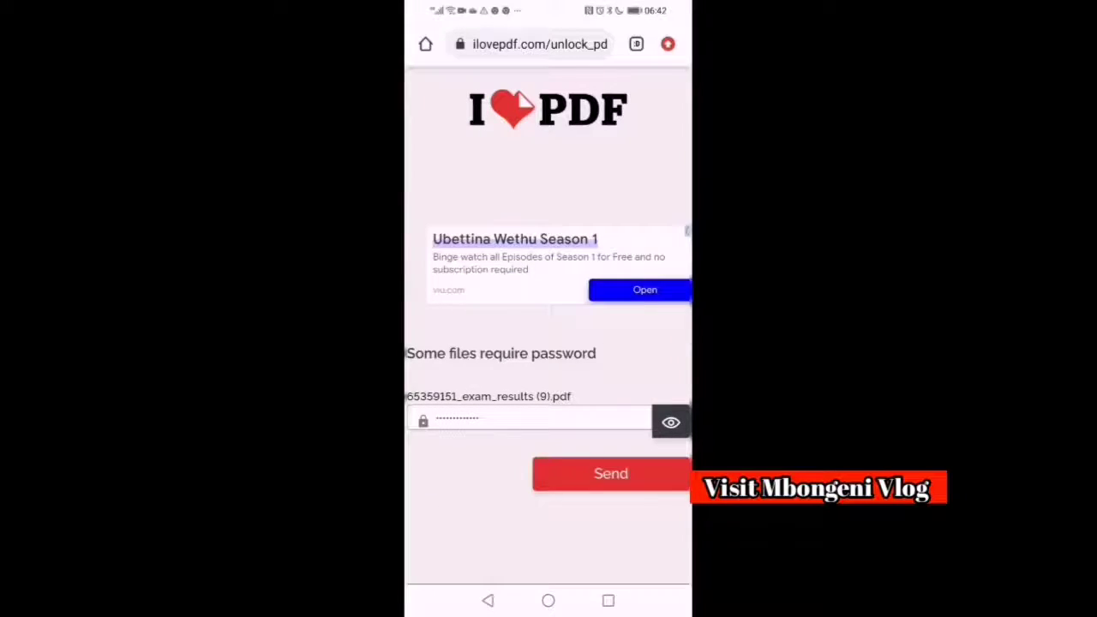
{"action": "left_click", "coordinate": [628, 473]}
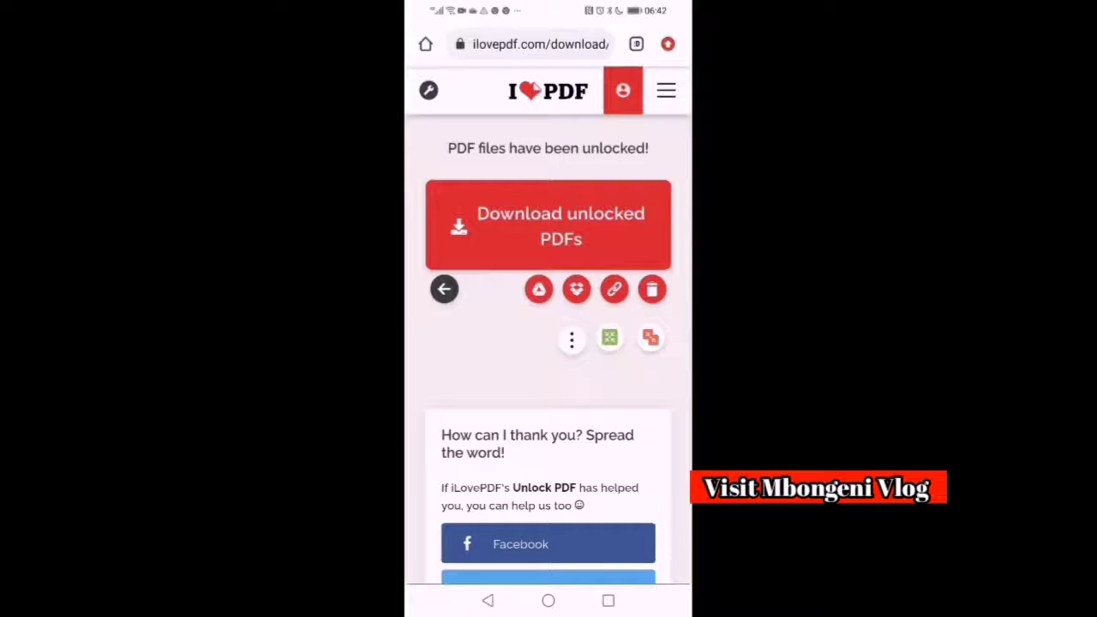
{"action": "left_click", "coordinate": [554, 217]}
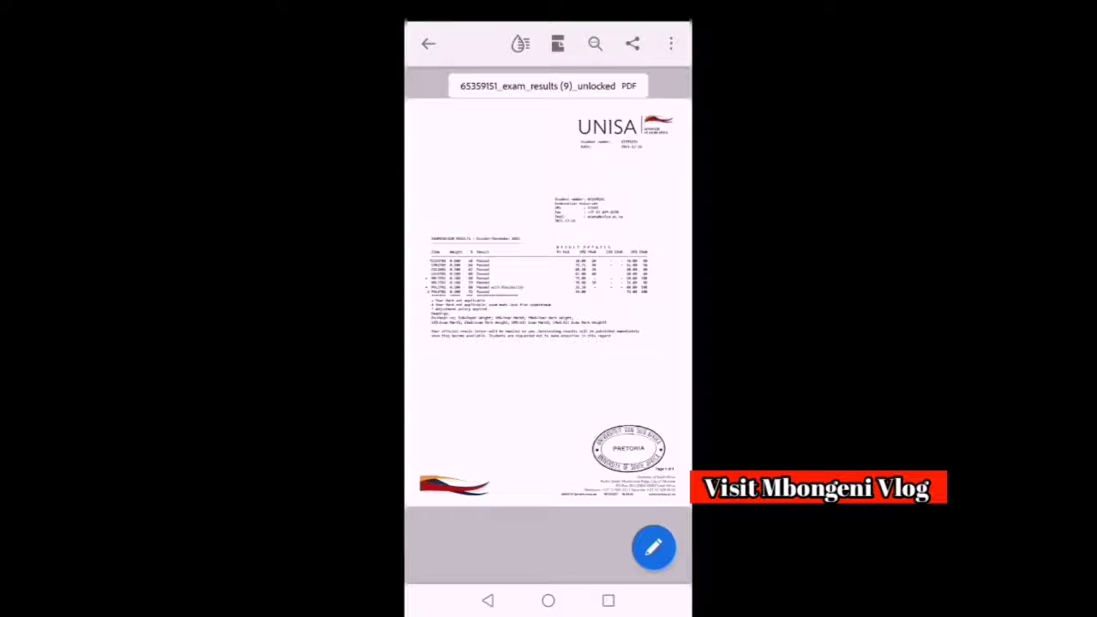
- From Acrobat's recent files, open the _unlocked exam results copy without a password
{"action": "key", "text": "Escape"}
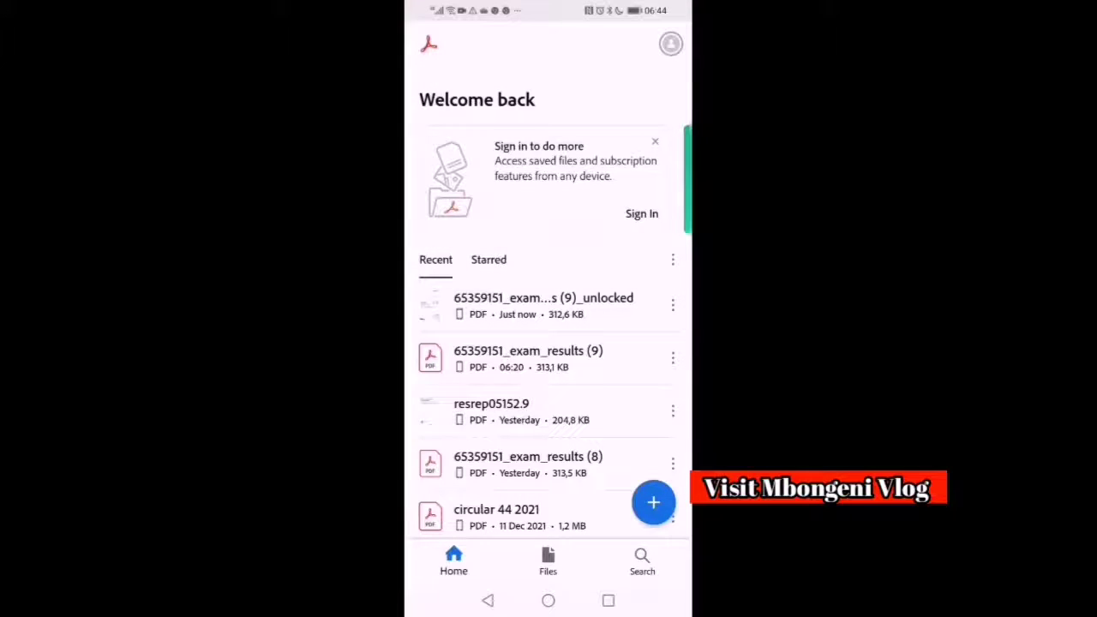
{"action": "left_click", "coordinate": [624, 292]}
{"action": "left_click_drag", "start_coordinate": [624, 292], "coordinate": [624, 245]}
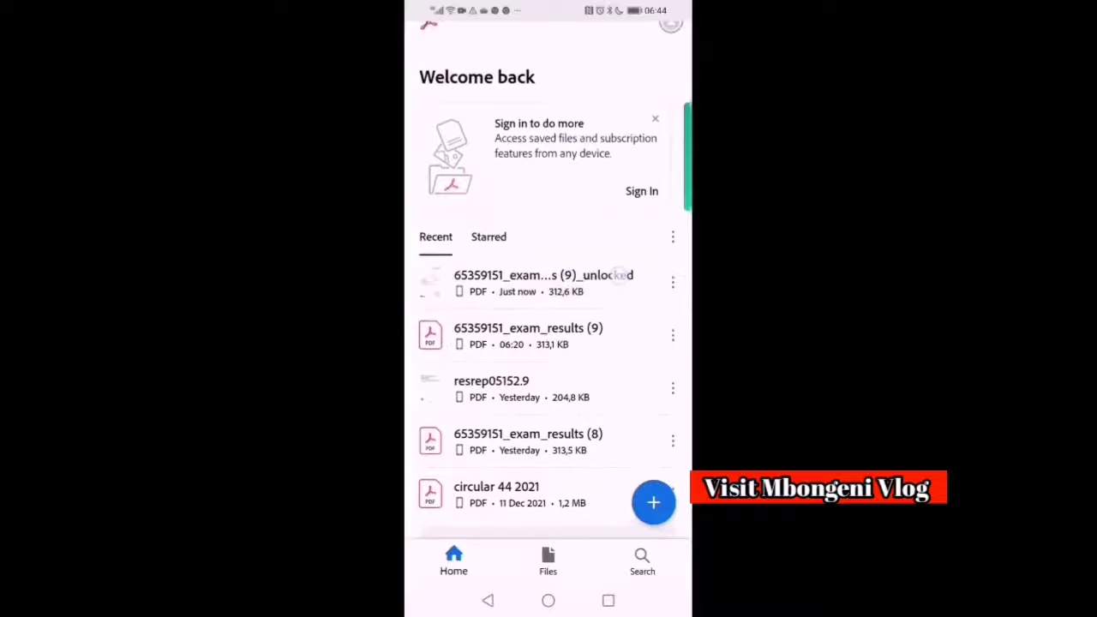
{"action": "left_click", "coordinate": [612, 302]}
{"action": "left_click_drag", "start_coordinate": [612, 302], "coordinate": [611, 291]}
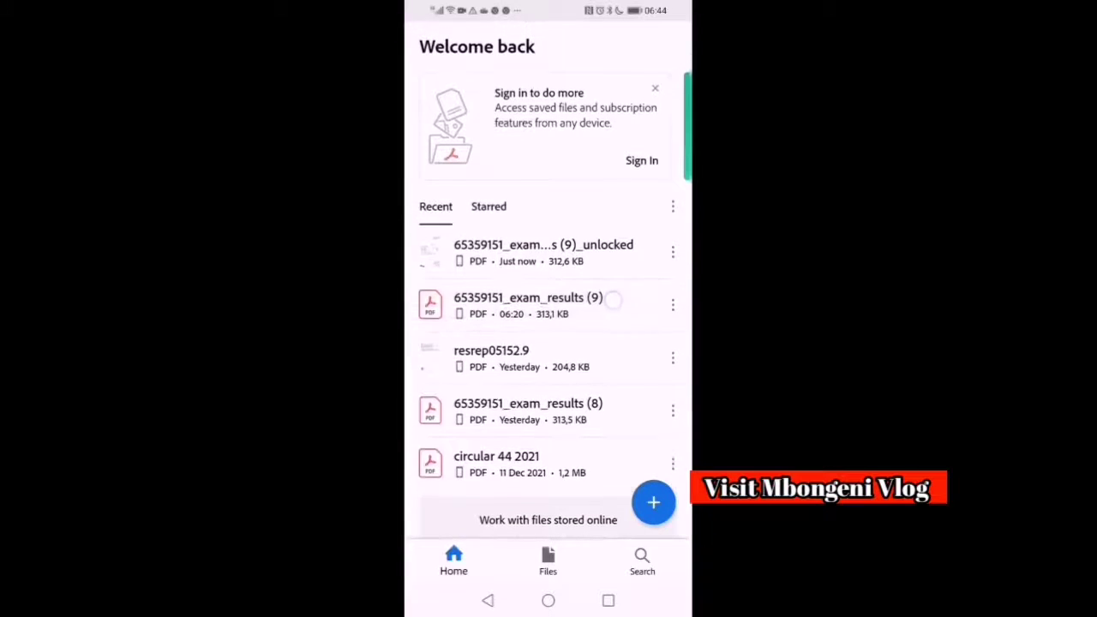
{"action": "left_click", "coordinate": [617, 243]}
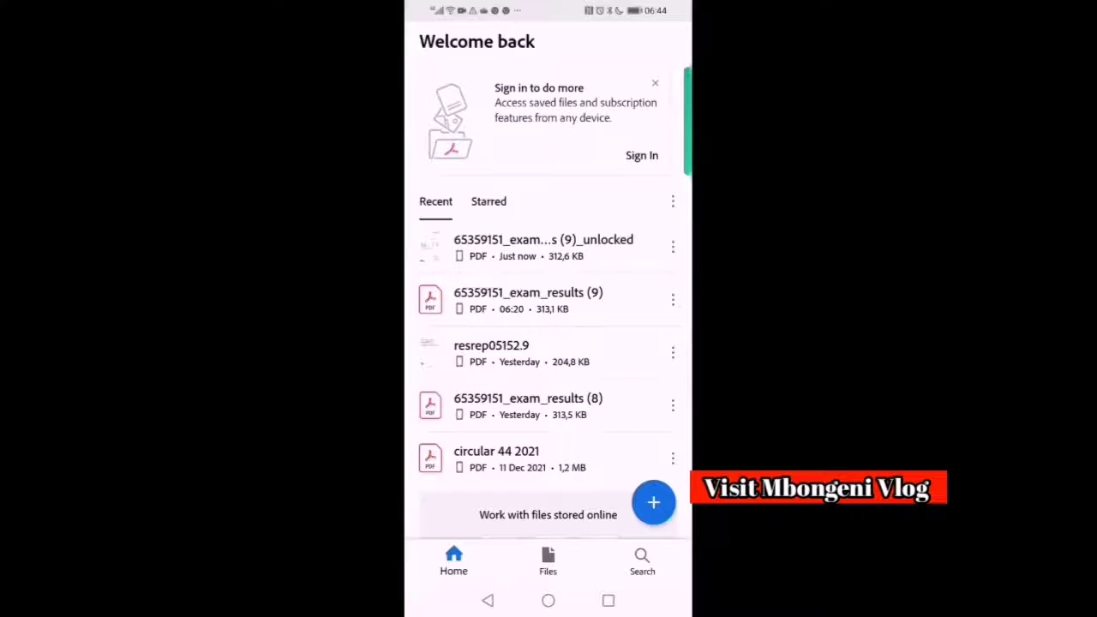
{"action": "left_click", "coordinate": [561, 241]}
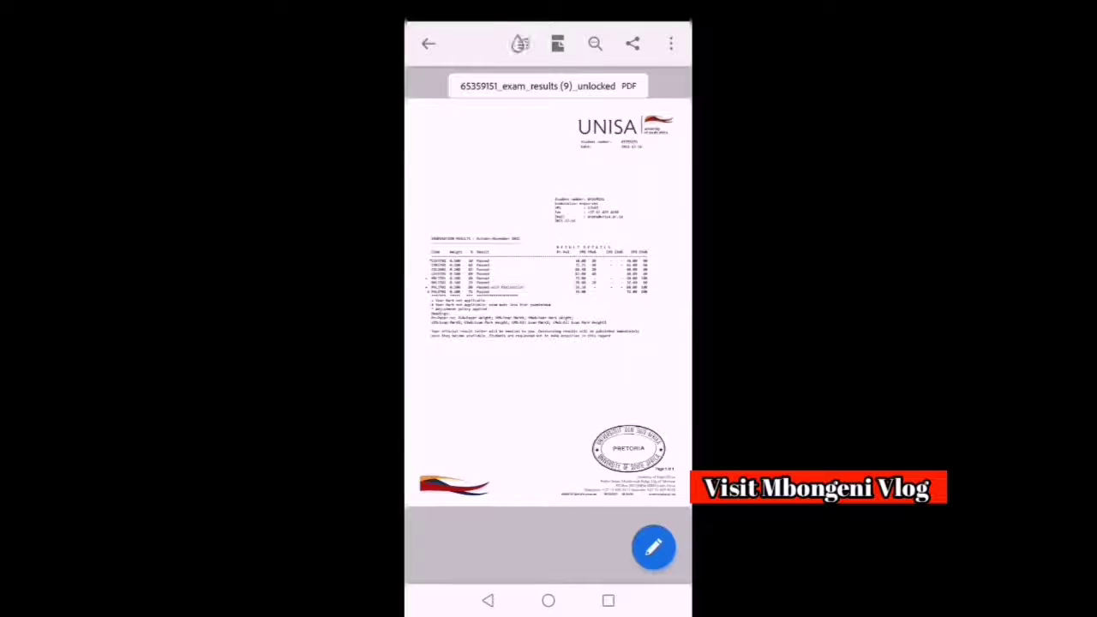
- Open the original exam results PDF and cancel its password prompt
{"action": "left_click", "coordinate": [428, 43]}
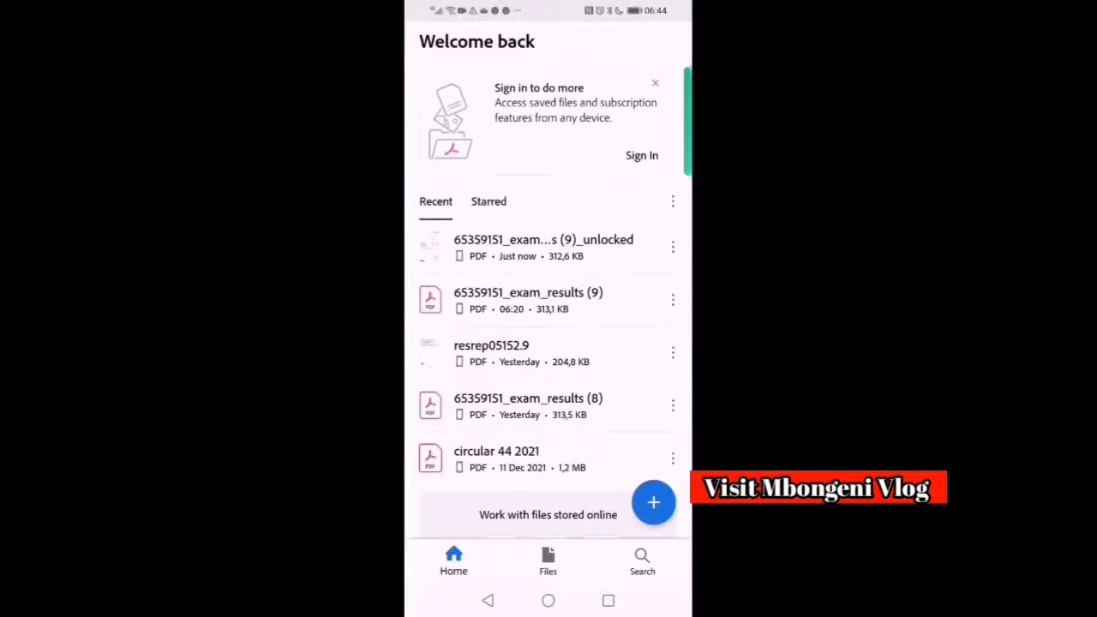
{"action": "left_click", "coordinate": [570, 294]}
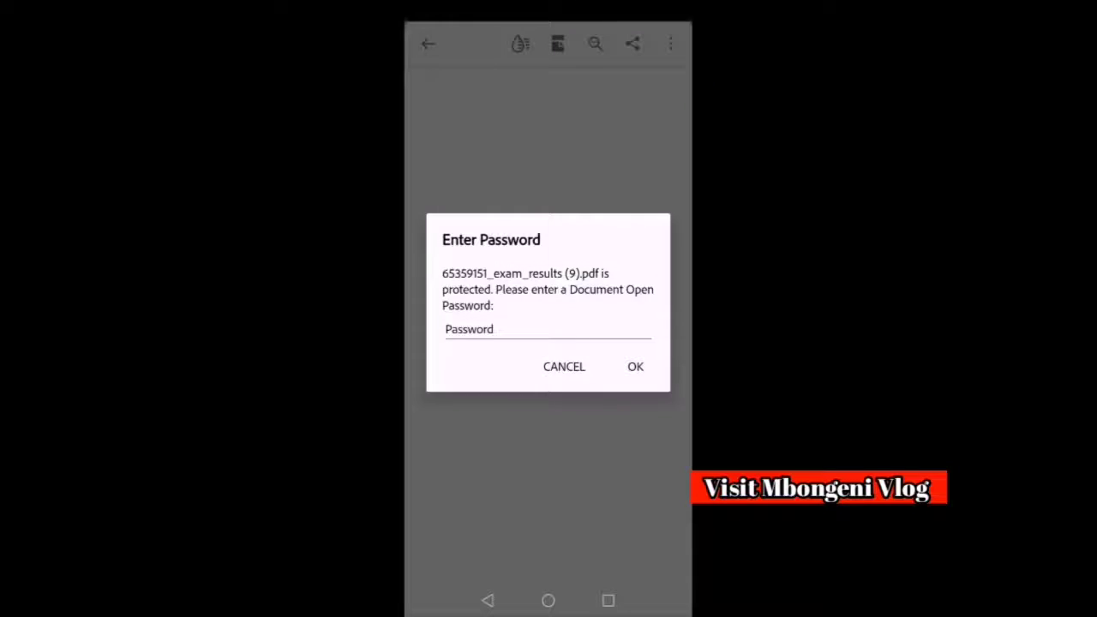
{"action": "left_click", "coordinate": [564, 366]}
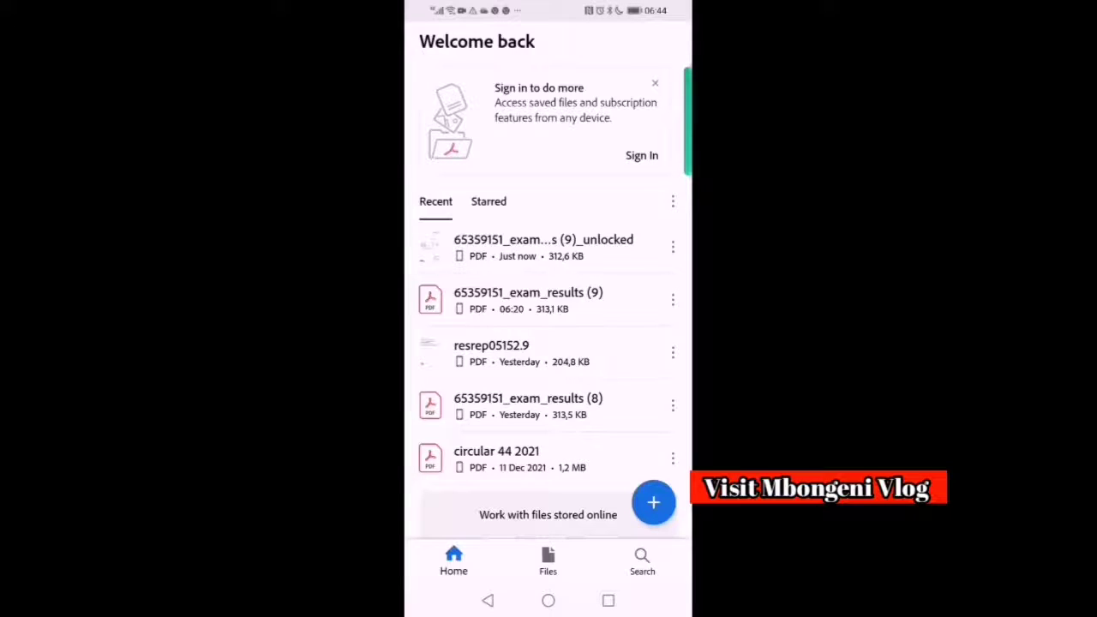
{"action": "scroll", "coordinate": [548, 343], "scroll_direction": "down", "scroll_amount": 1}
{"action": "scroll", "coordinate": [548, 342], "scroll_direction": "up", "scroll_amount": 1}
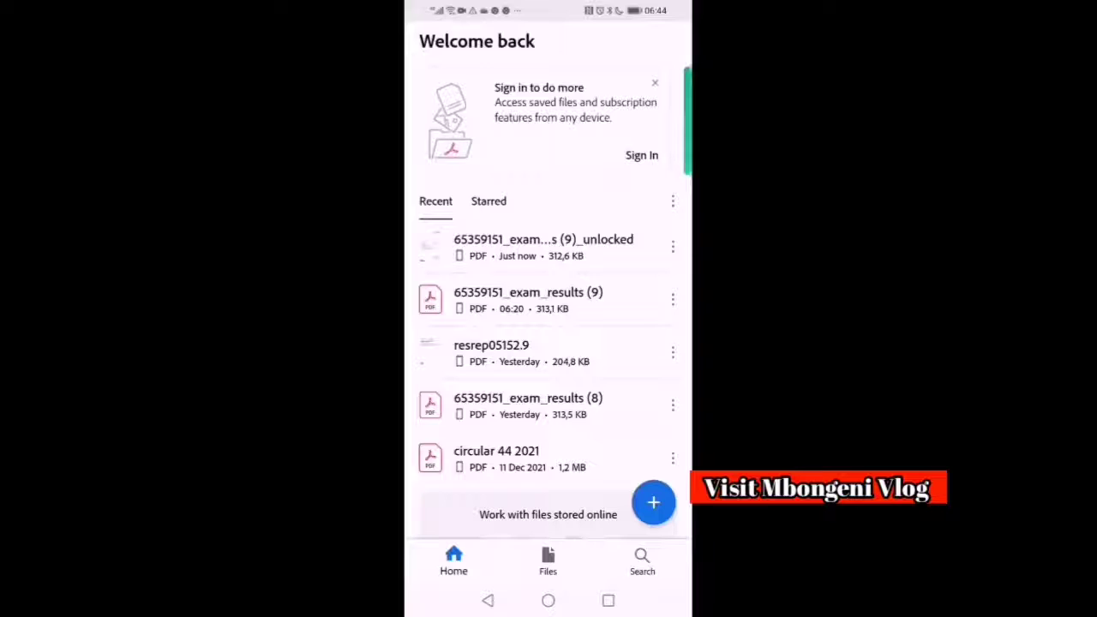
{"action": "scroll", "coordinate": [549, 342], "scroll_direction": "down", "scroll_amount": 1}
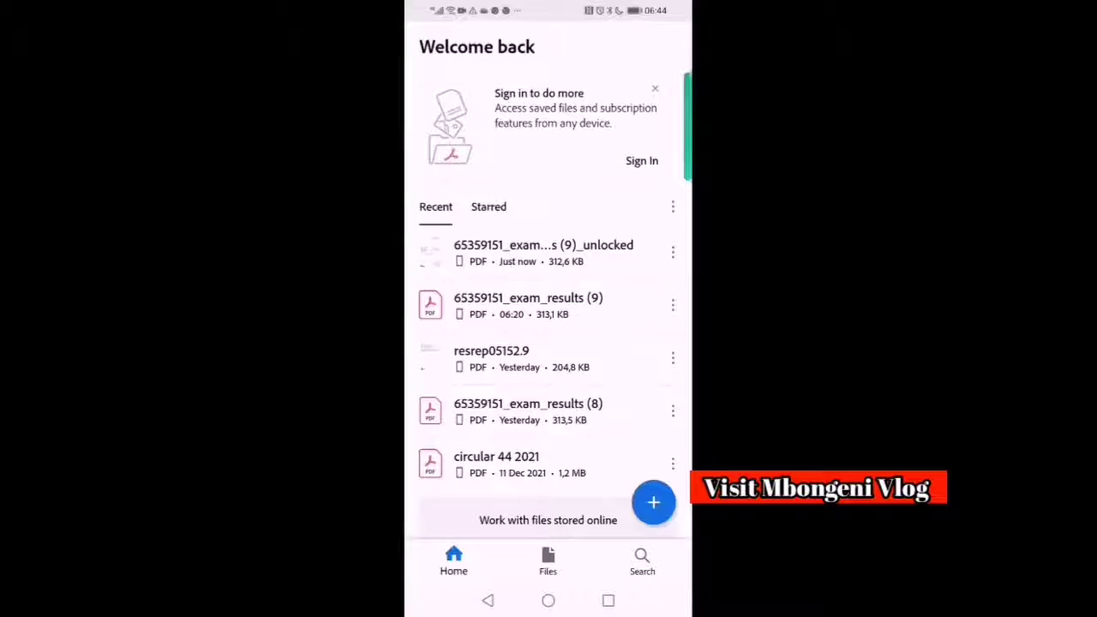